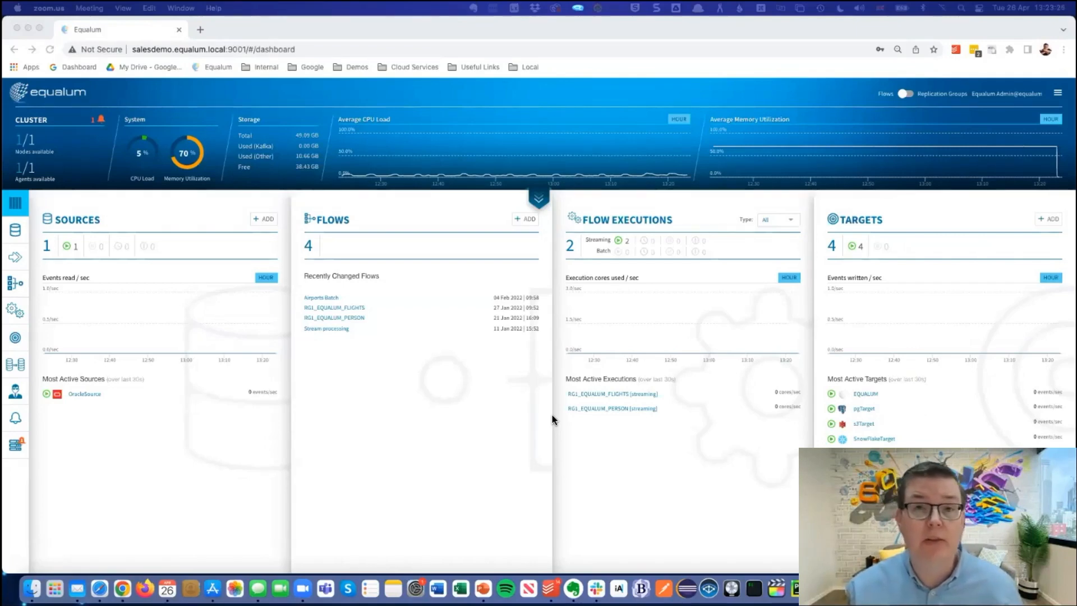
- Go to the replication groups and open RG1 for editing at its table selection rules
click(20, 364)
click(21, 366)
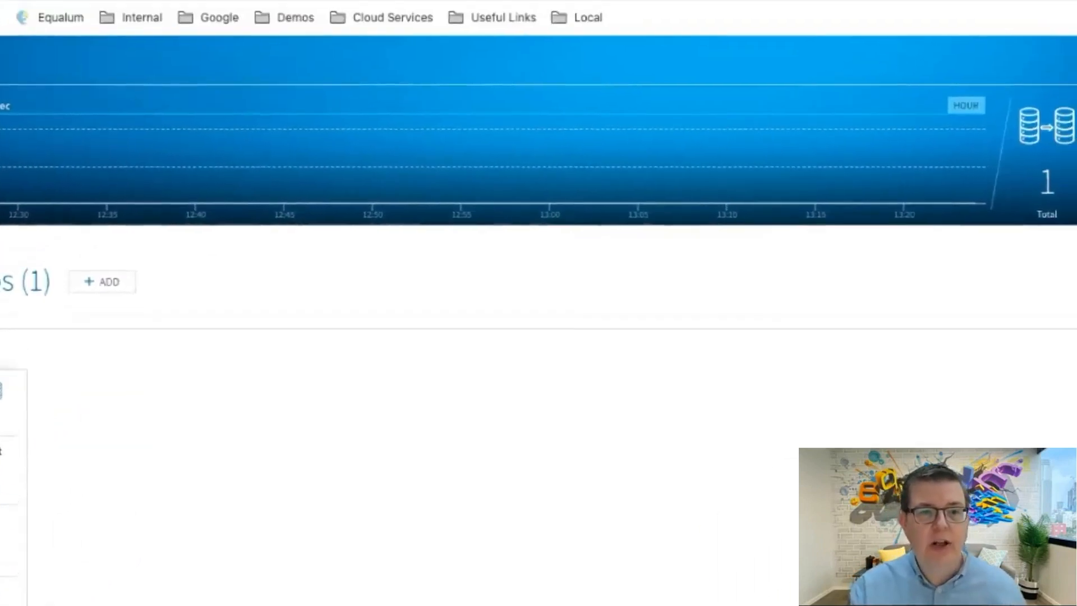
click(147, 477)
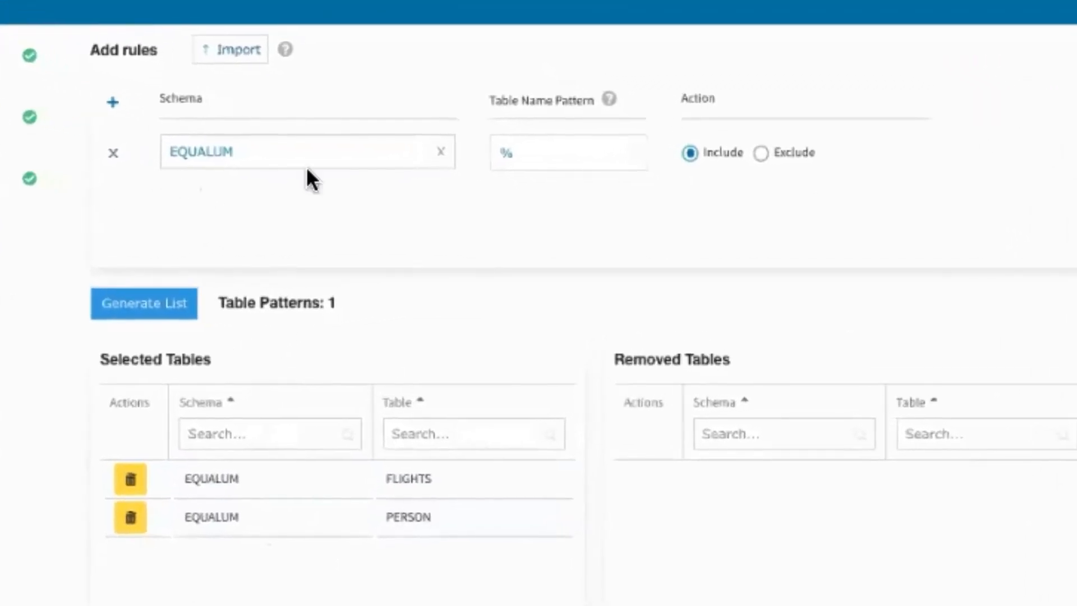
- Regenerate the table list for the EQUALUM schema and remove EQ_HEARTBEAT from the selected tables
click(348, 162)
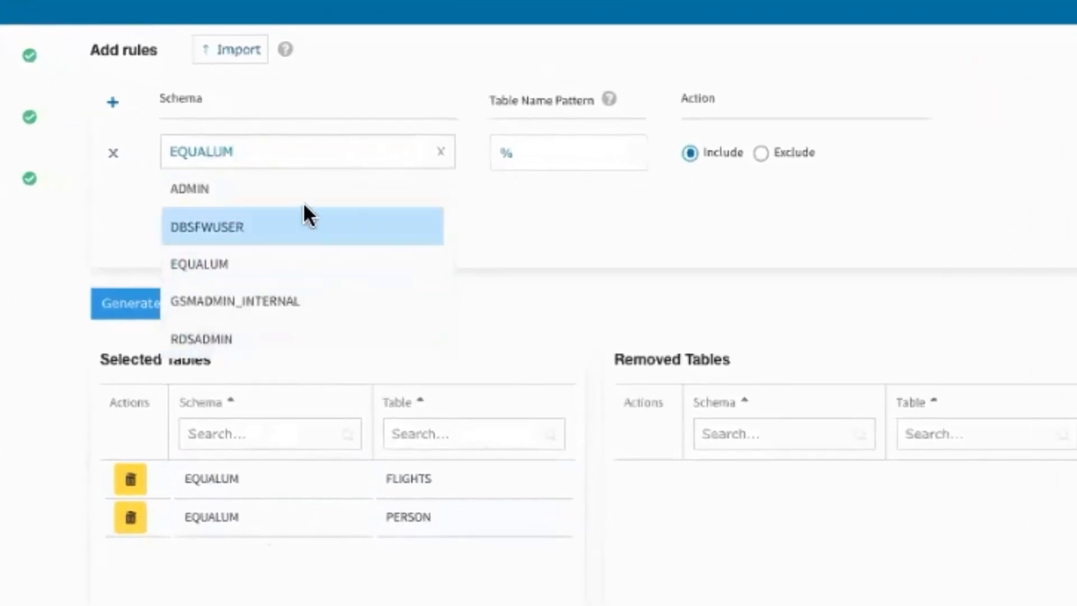
click(501, 224)
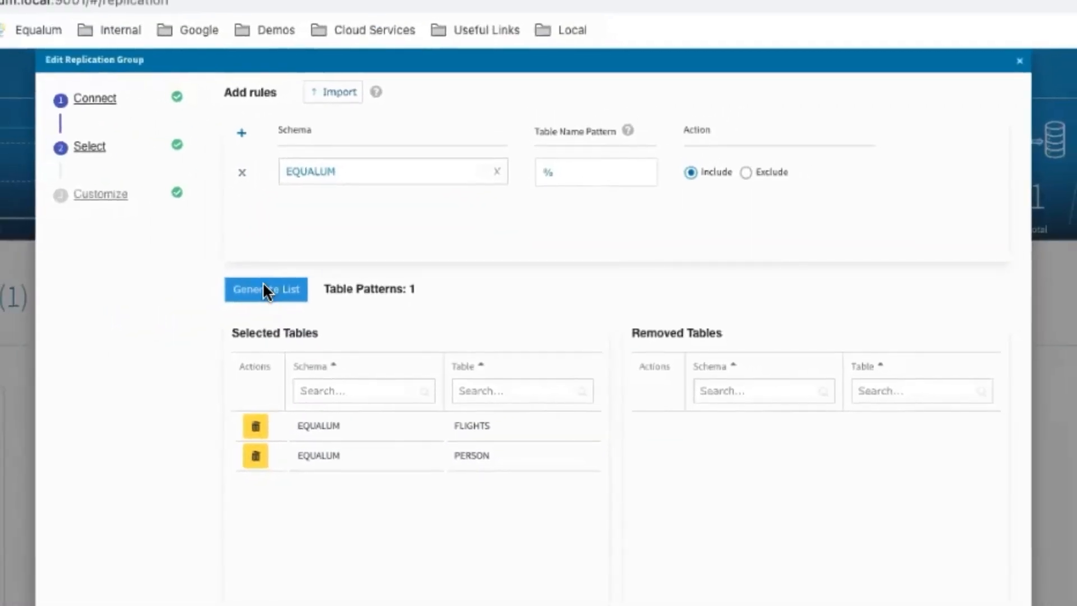
click(264, 283)
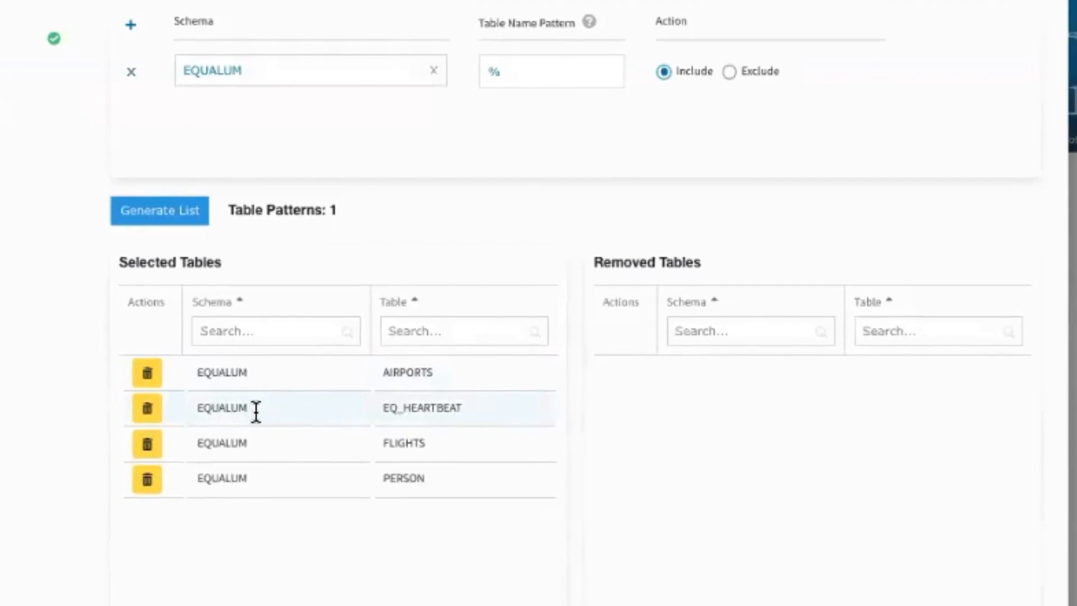
click(148, 411)
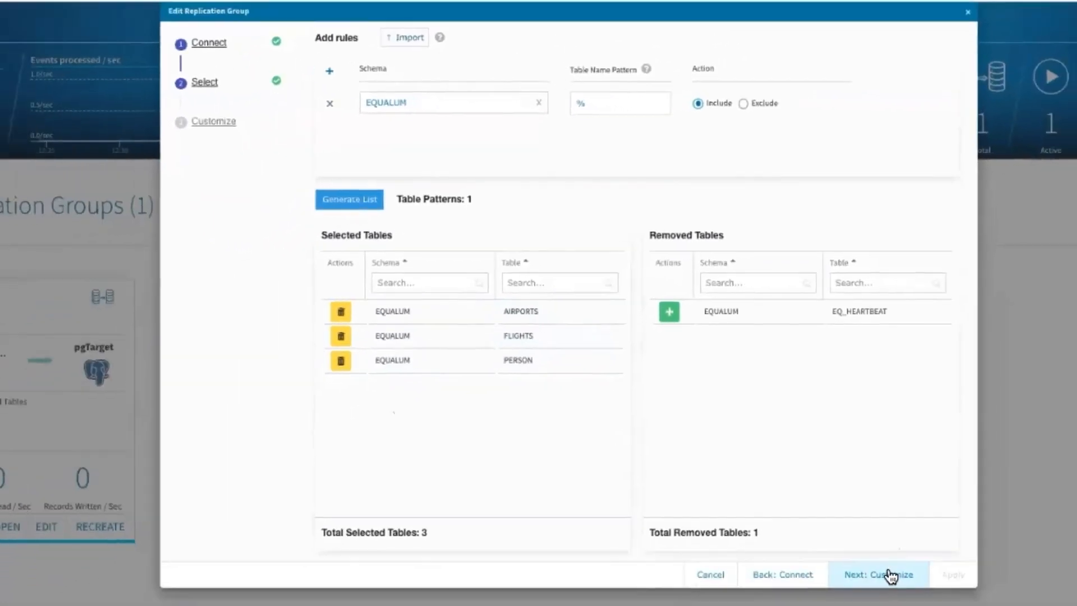
- Customize the AIRPORTS table with End To End Schema Evolution, and leave the replication group editor without applying
click(891, 573)
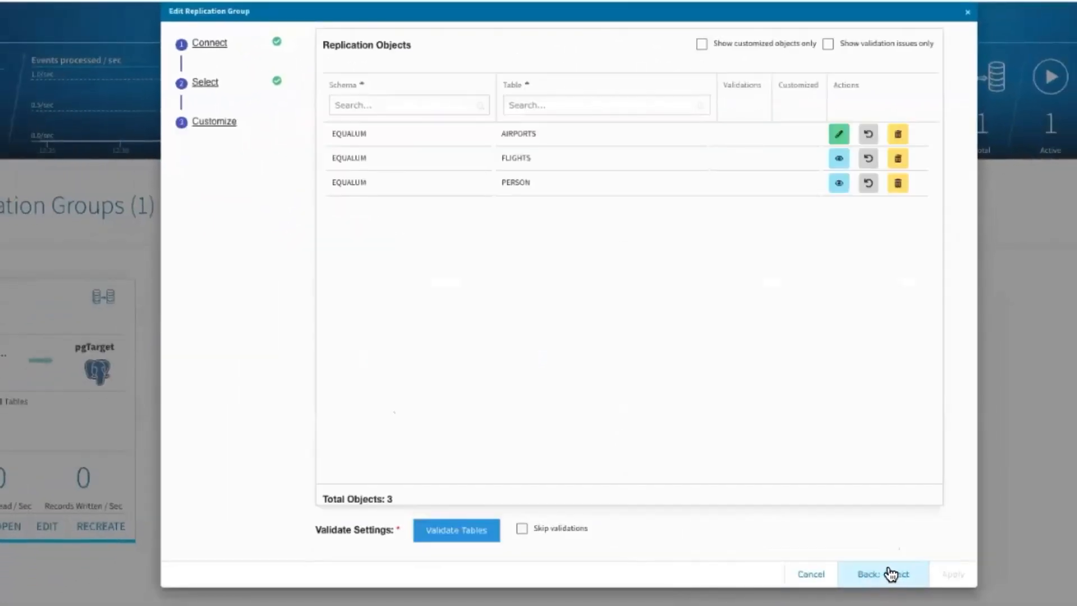
click(839, 135)
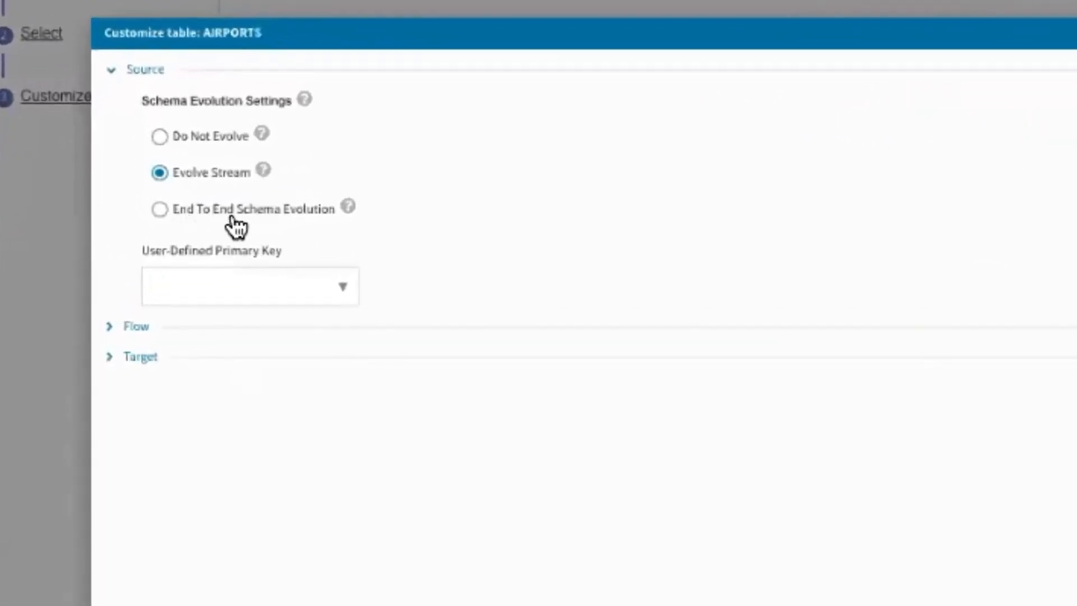
click(163, 211)
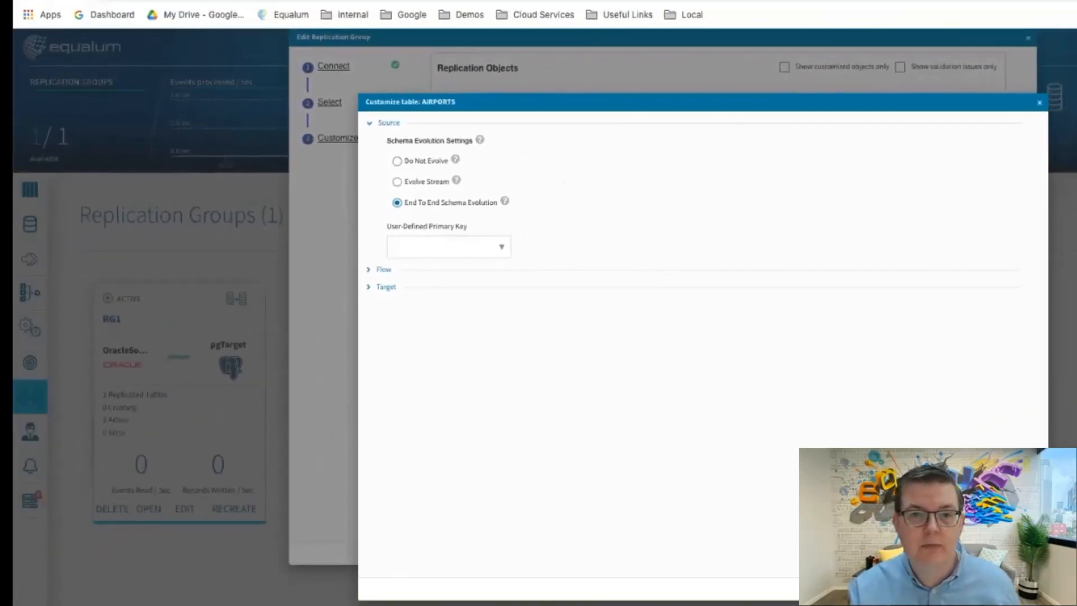
key(Escape)
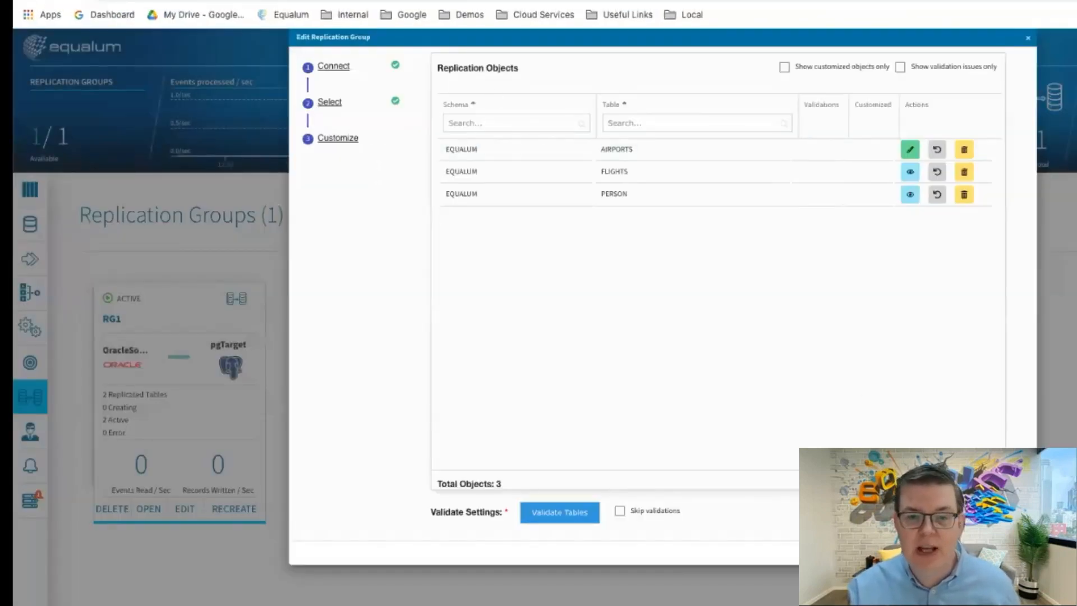
key(Escape)
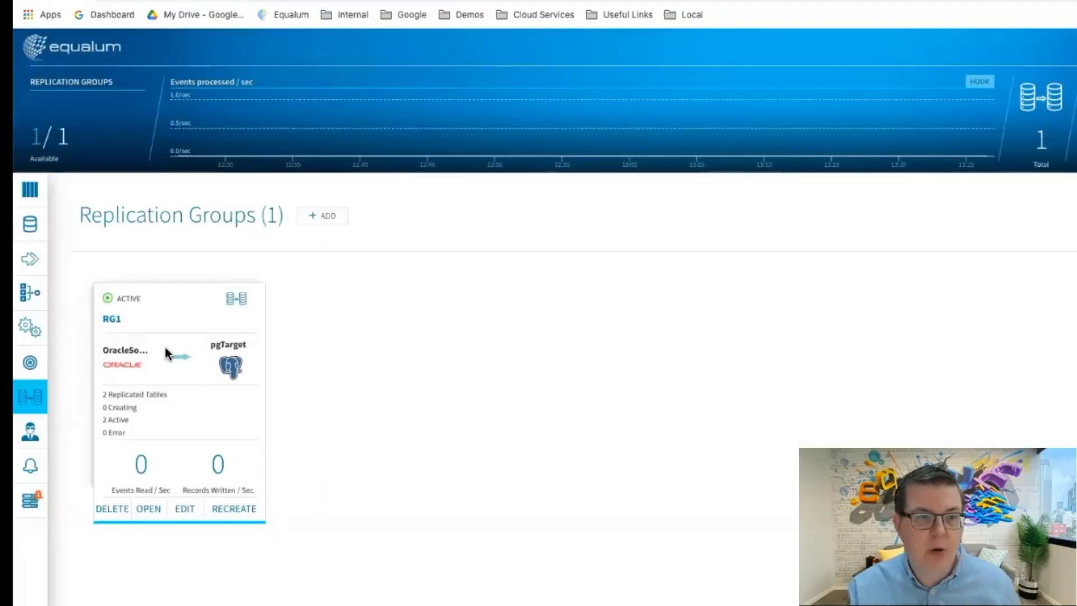
- Open the RG1 replication group and examine its initial capture read and write statuses
click(179, 381)
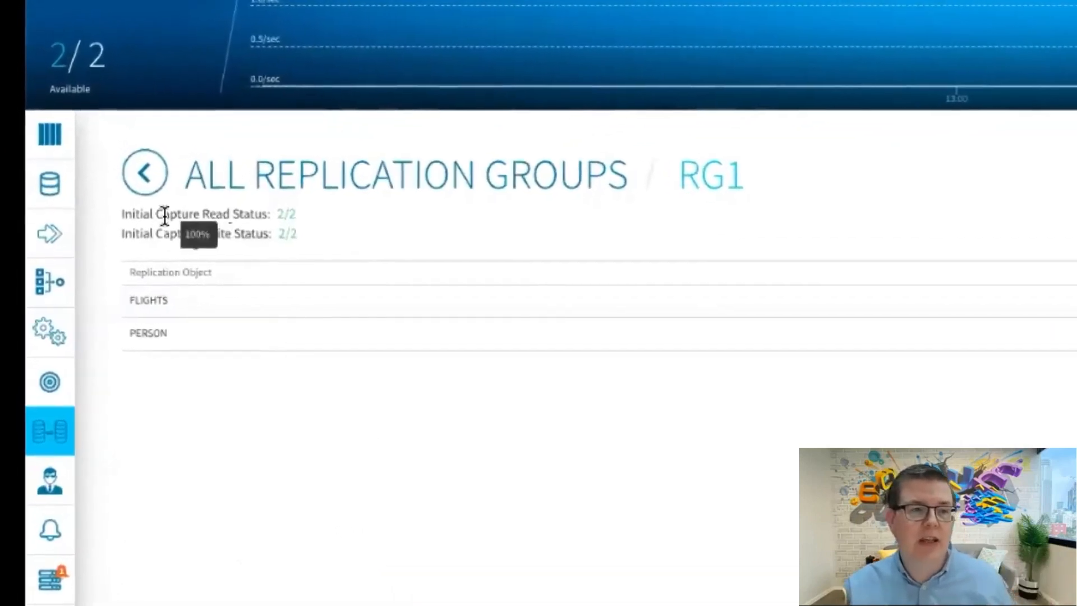
drag(123, 217, 231, 214)
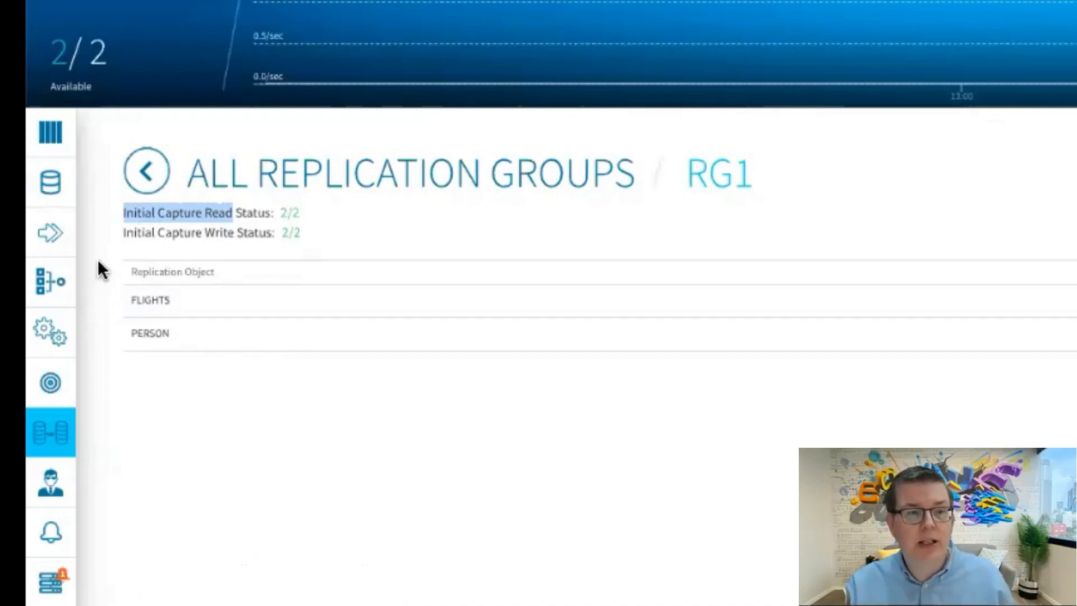
drag(123, 232, 235, 231)
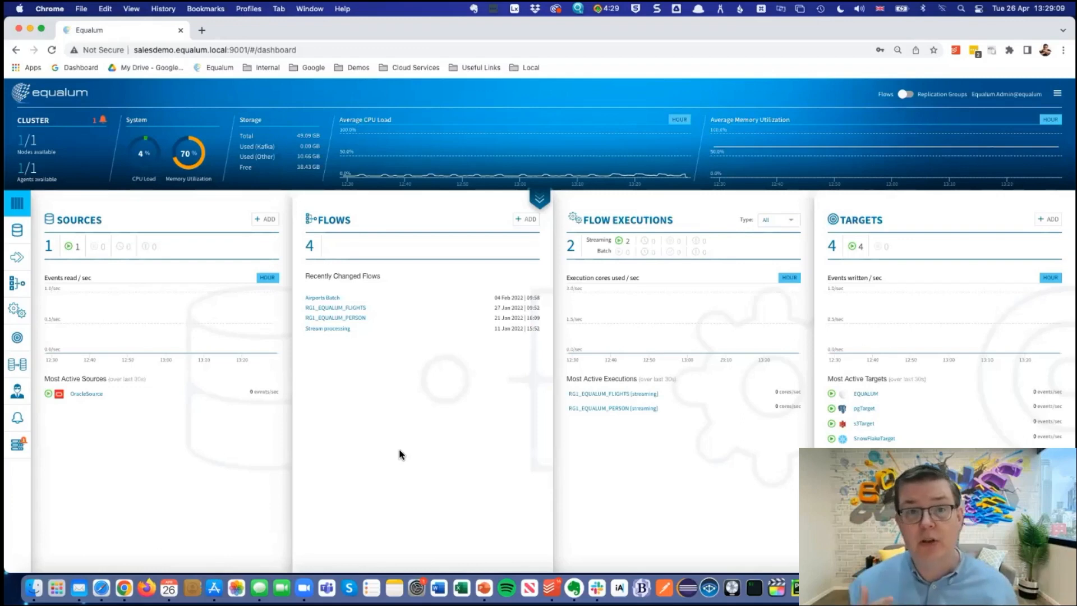
- Open the Airports Batch flow and preview the source records of the airports operator
click(340, 302)
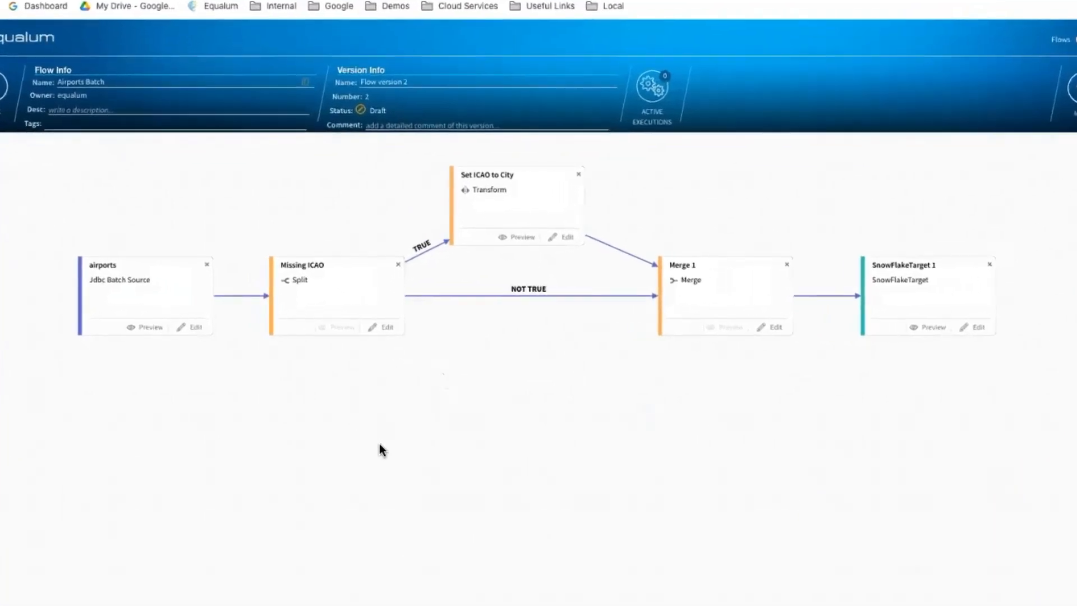
click(152, 330)
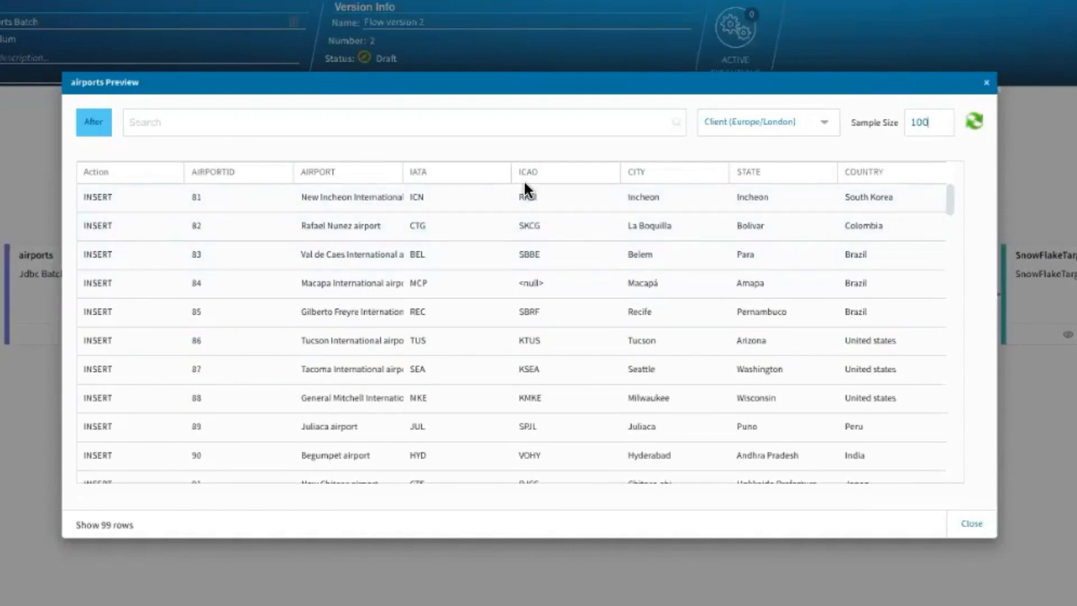
scroll(540, 286, down, 1)
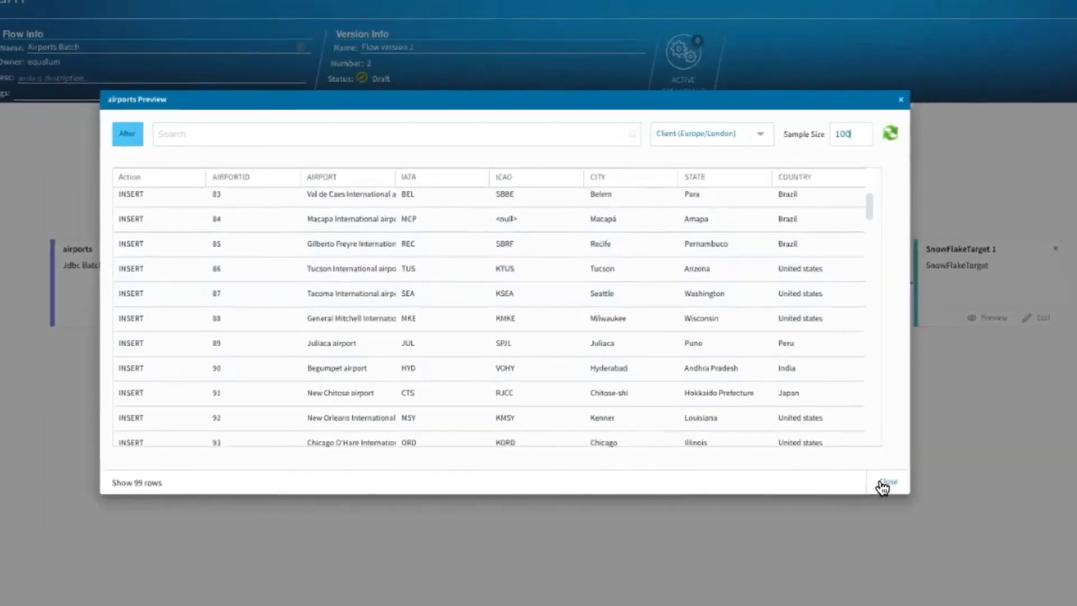
click(882, 483)
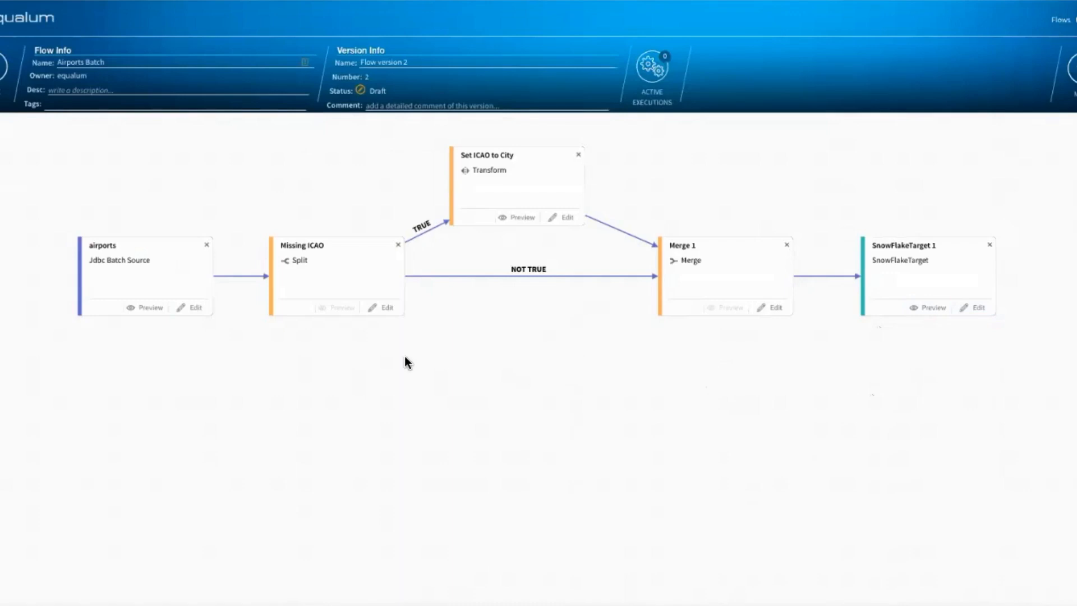
- Examine the split condition of the Missing ICAO operator
click(324, 272)
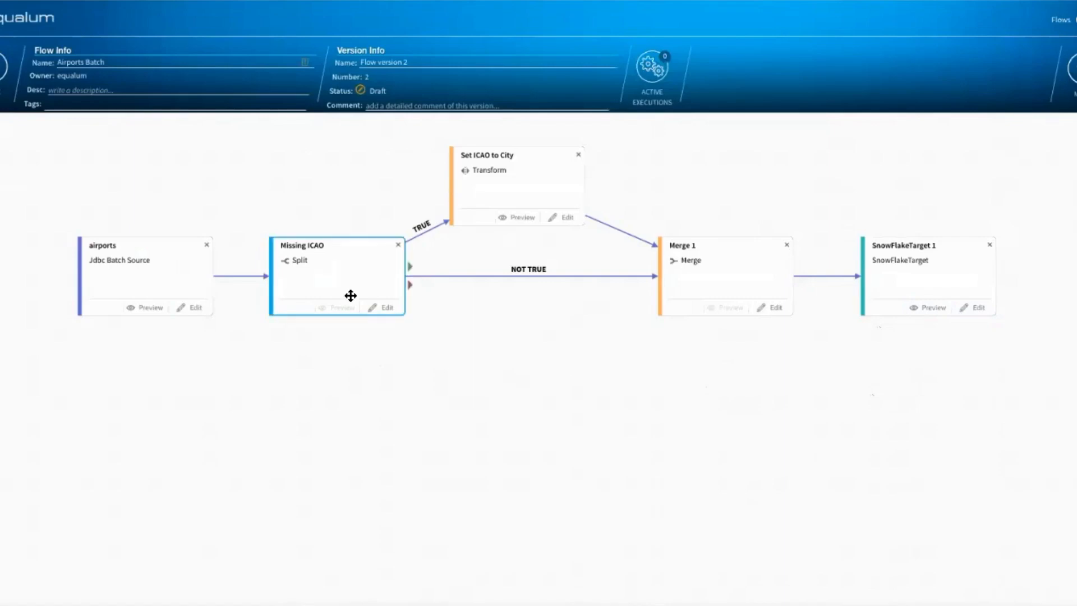
click(382, 304)
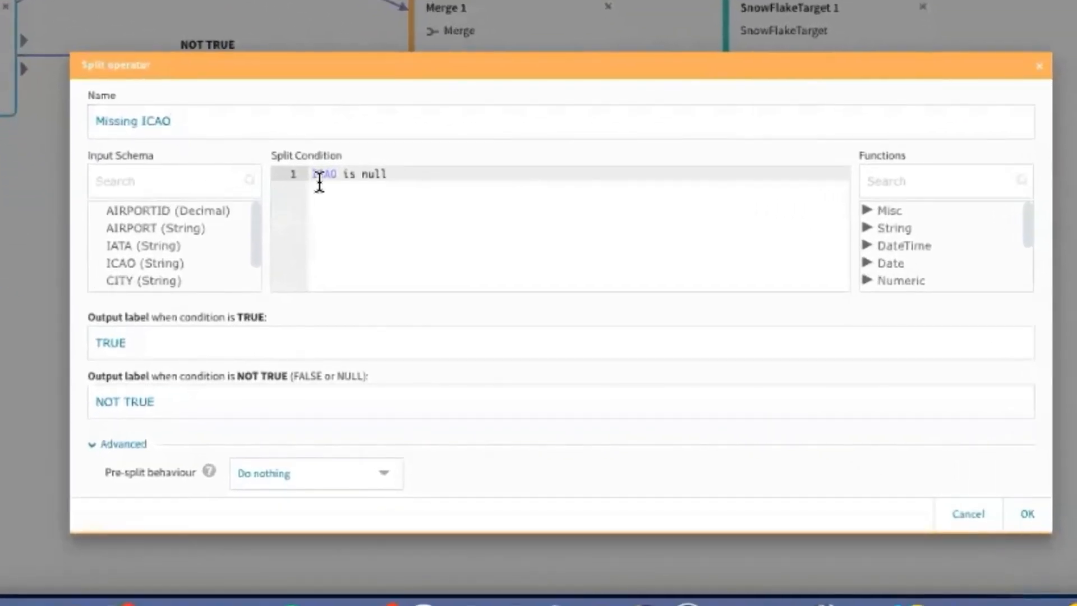
click(411, 177)
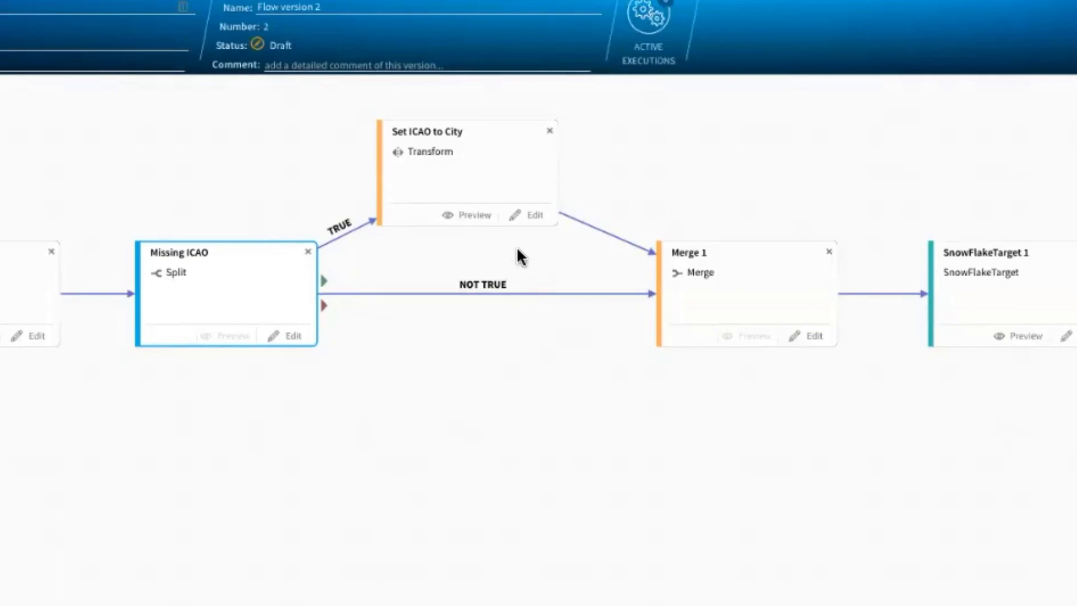
- Preview the records entering the Set ICAO to City transform, in their state before the transformation
click(477, 218)
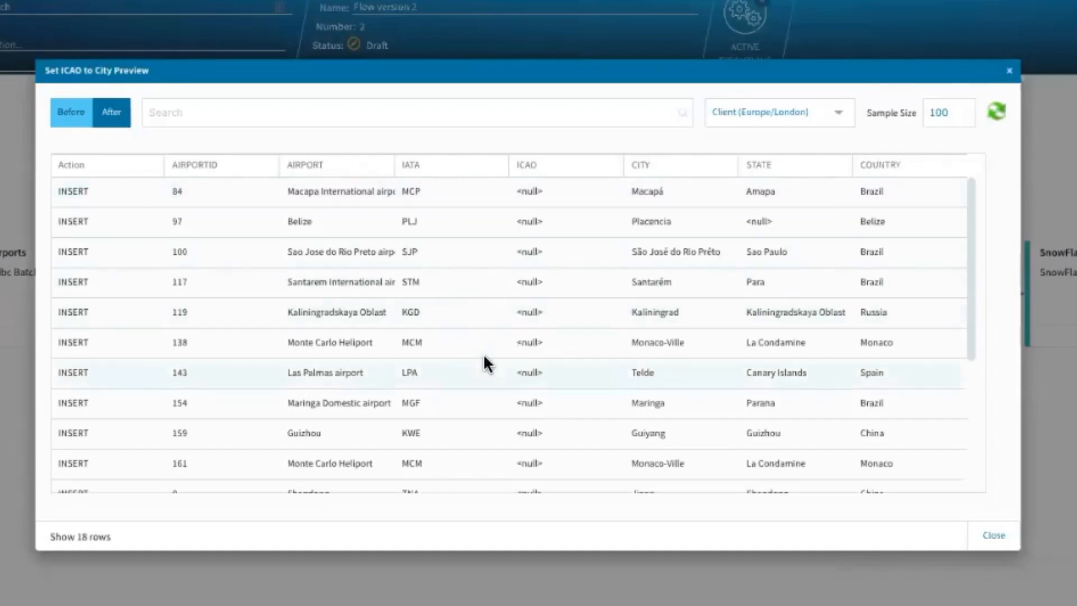
scroll(529, 251, down, 4)
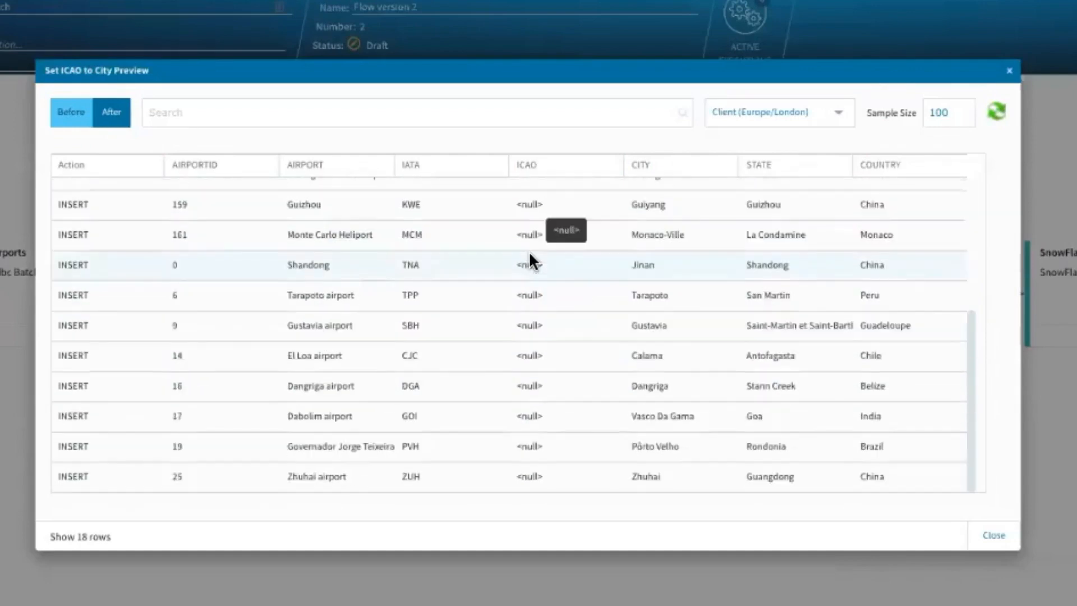
click(1000, 537)
- Examine the ICAO expression and the String functions in the Set ICAO to City transform, and leave without saving
click(627, 217)
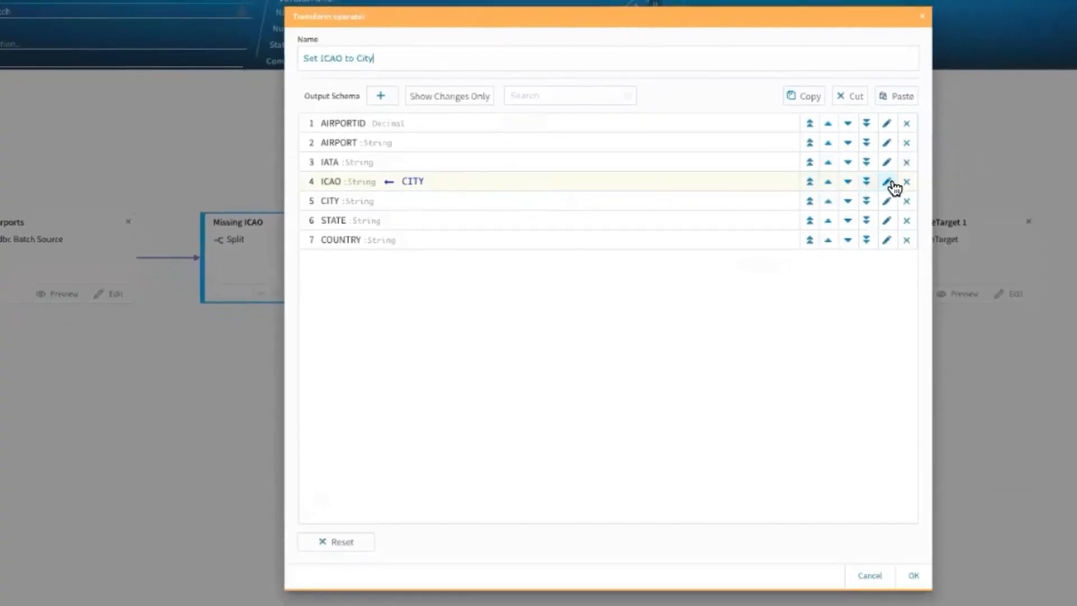
click(886, 181)
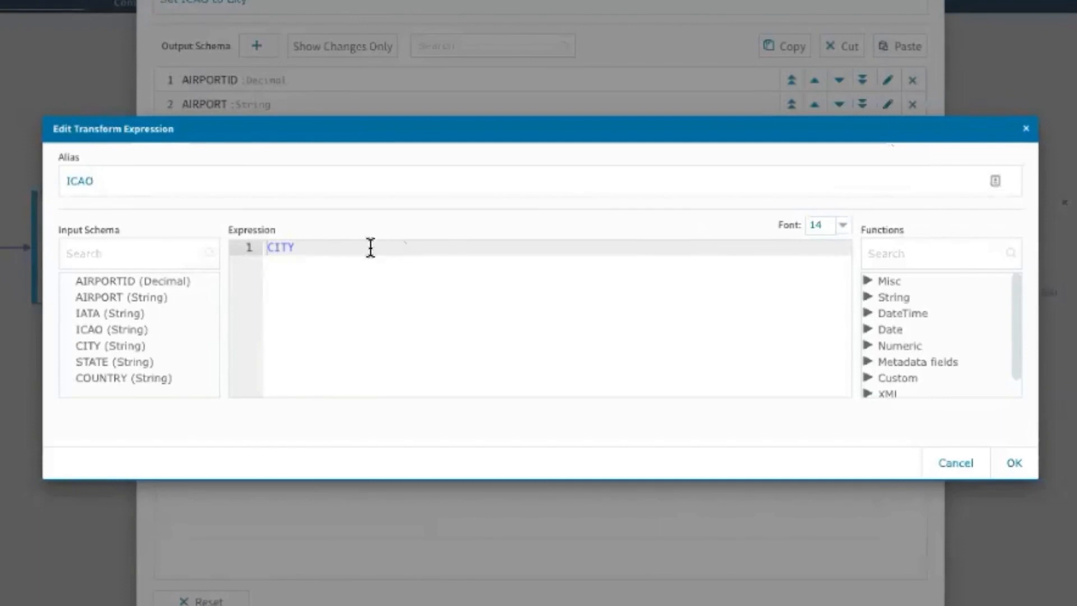
drag(368, 246, 253, 247)
double_click(102, 354)
click(868, 298)
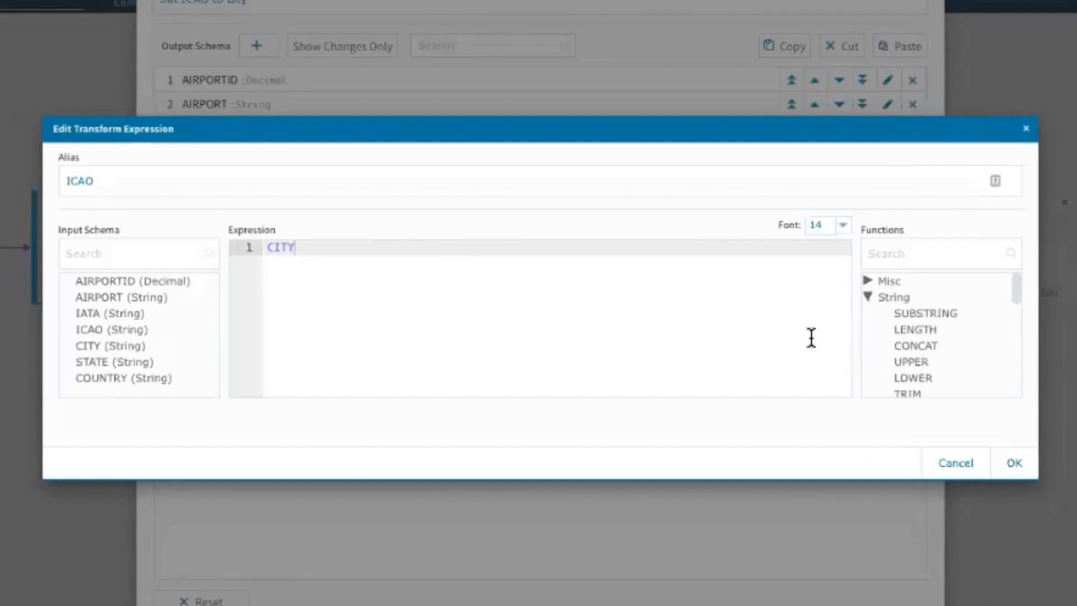
click(955, 466)
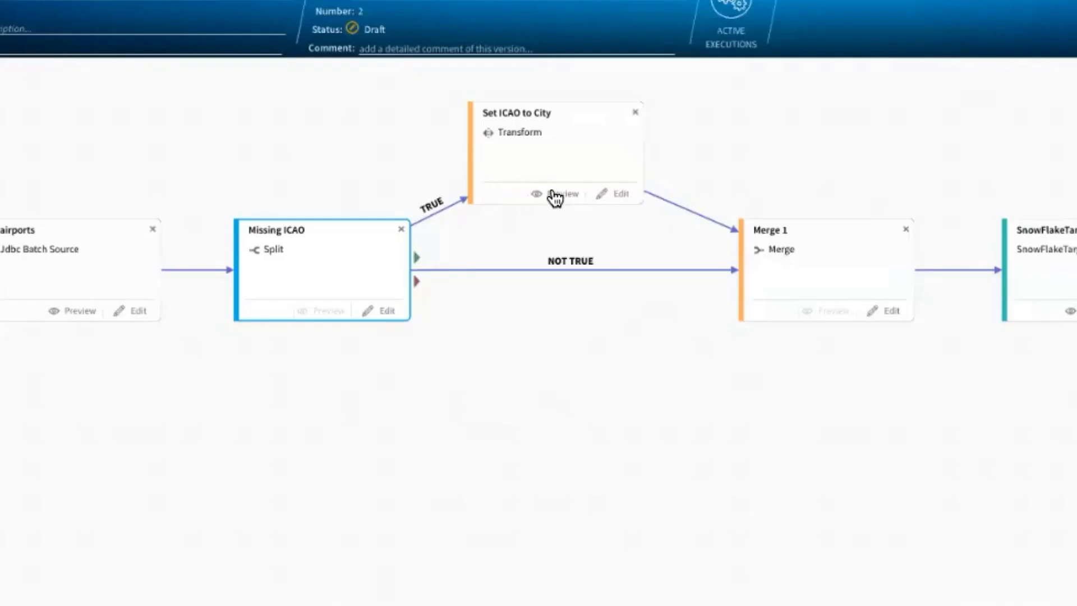
- Compare the before and after previews of the Set ICAO to City transform
click(550, 193)
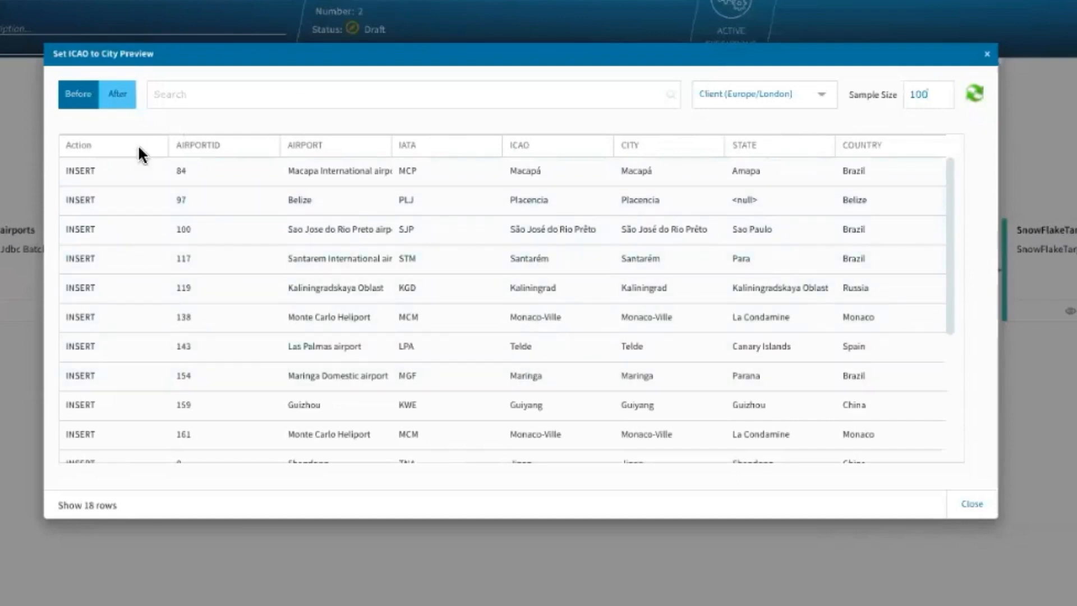
click(79, 100)
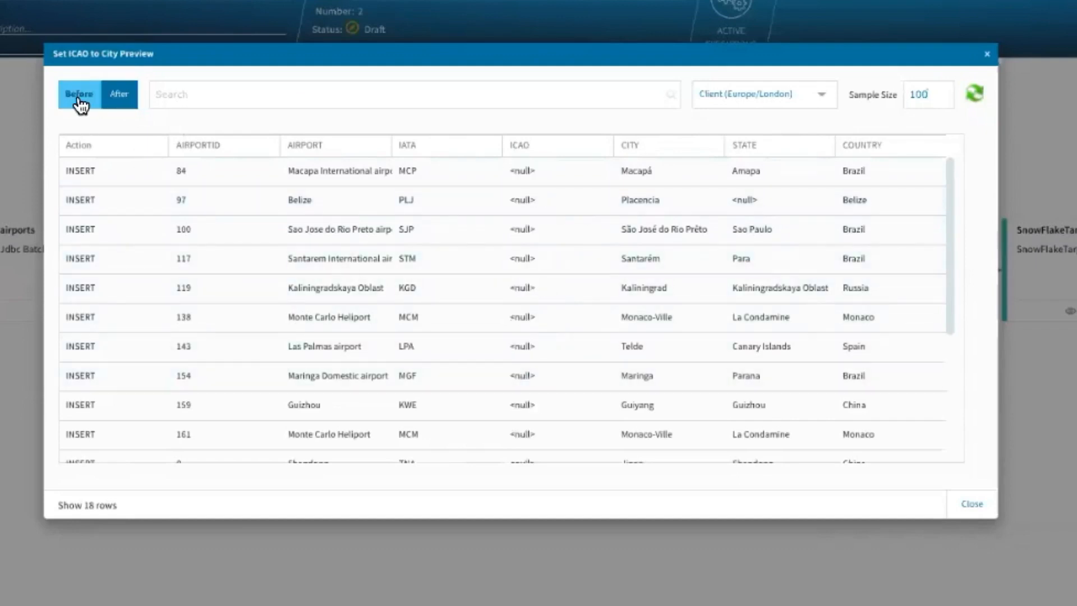
click(120, 104)
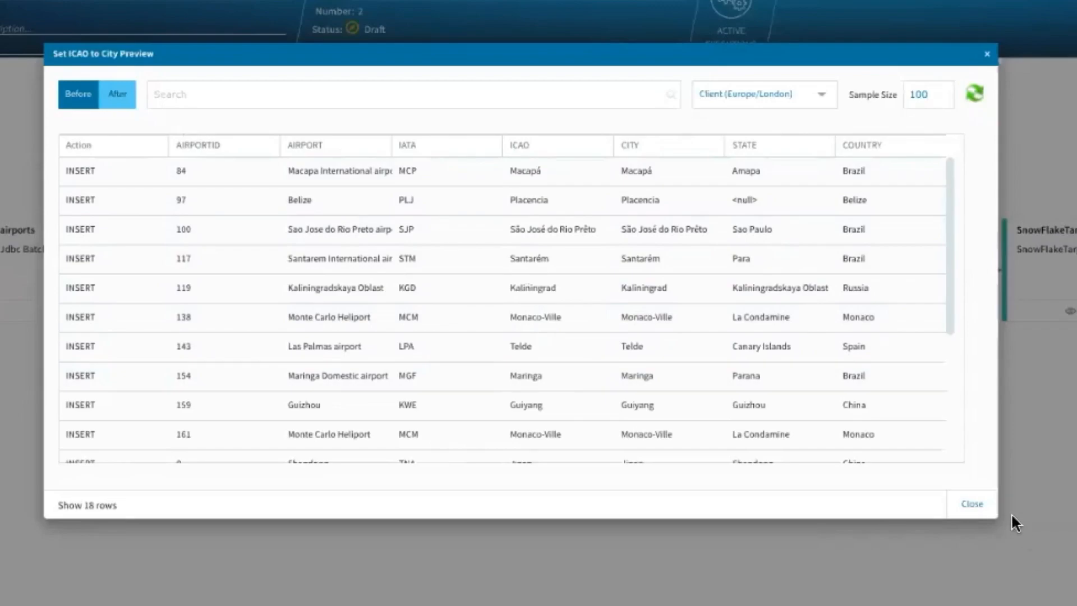
click(965, 504)
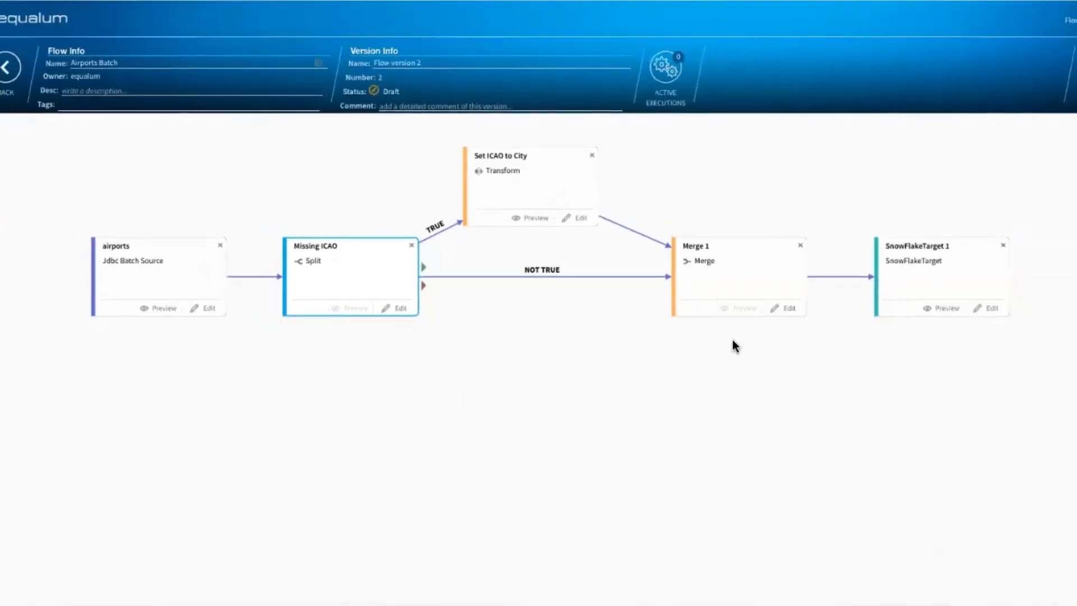
- Preview the merged records arriving at SnowFlakeTarget 1 and check the ICAO values through the last rows
click(945, 307)
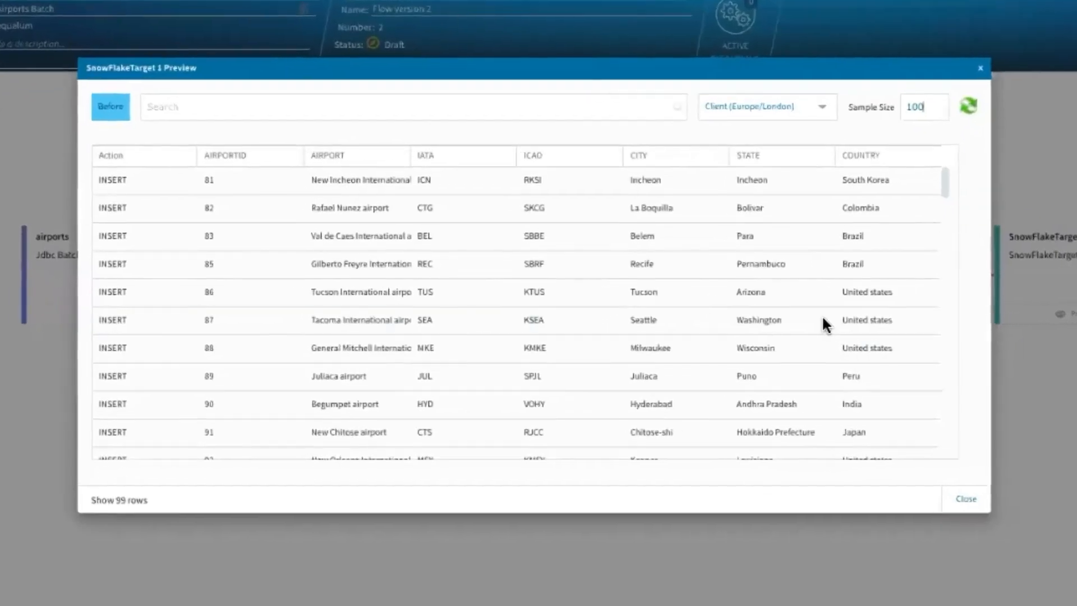
scroll(546, 243, down, 10)
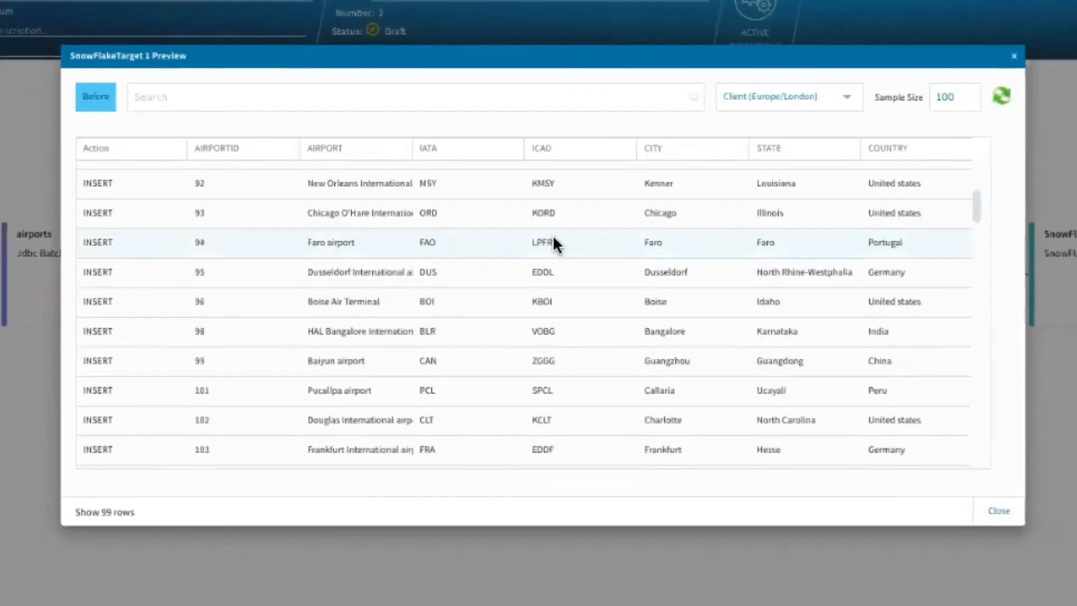
scroll(570, 272, down, 15)
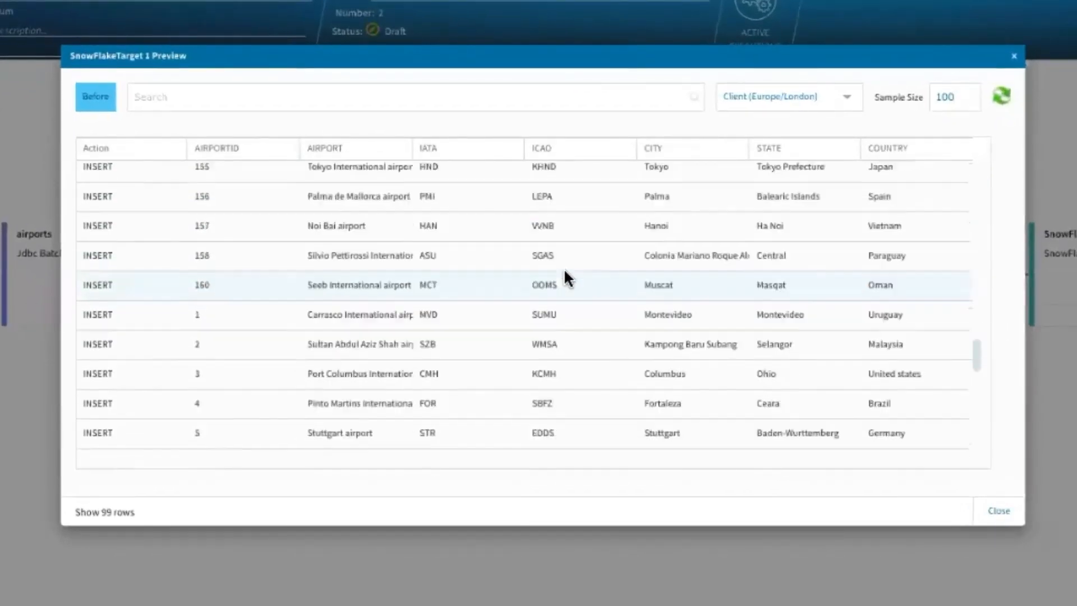
scroll(565, 275, down, 10)
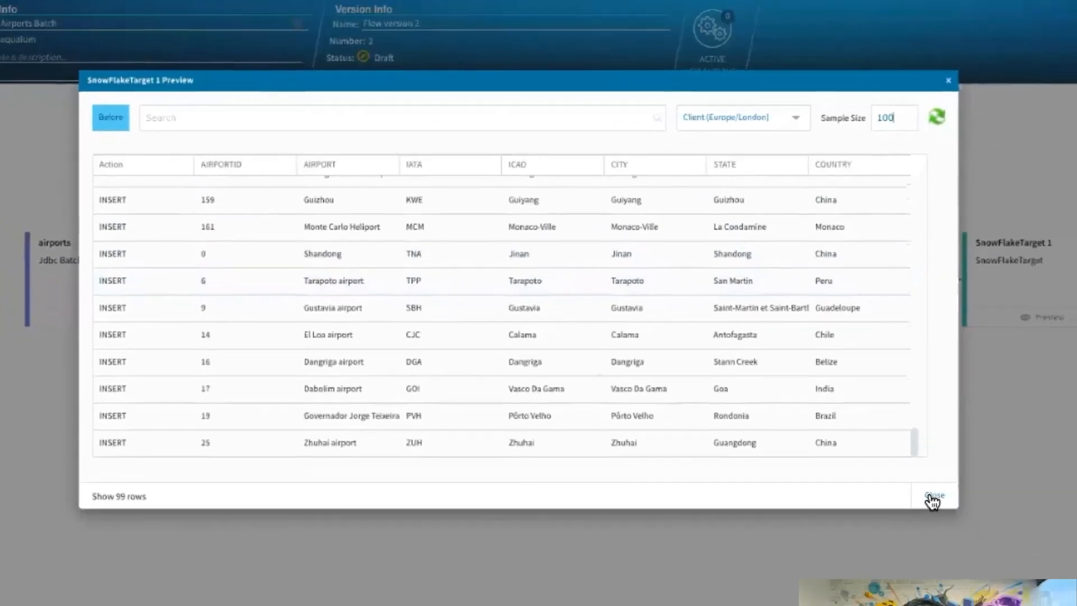
- Leave the SnowFlakeTarget 1 preview and open the Stream processing flow from the recently changed flows
click(999, 510)
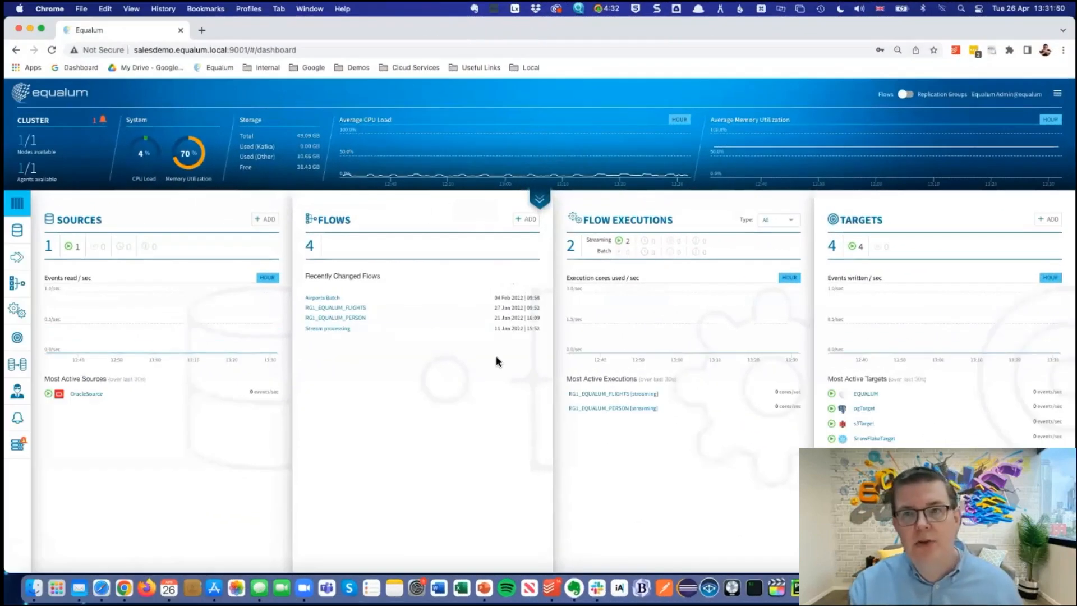
click(342, 329)
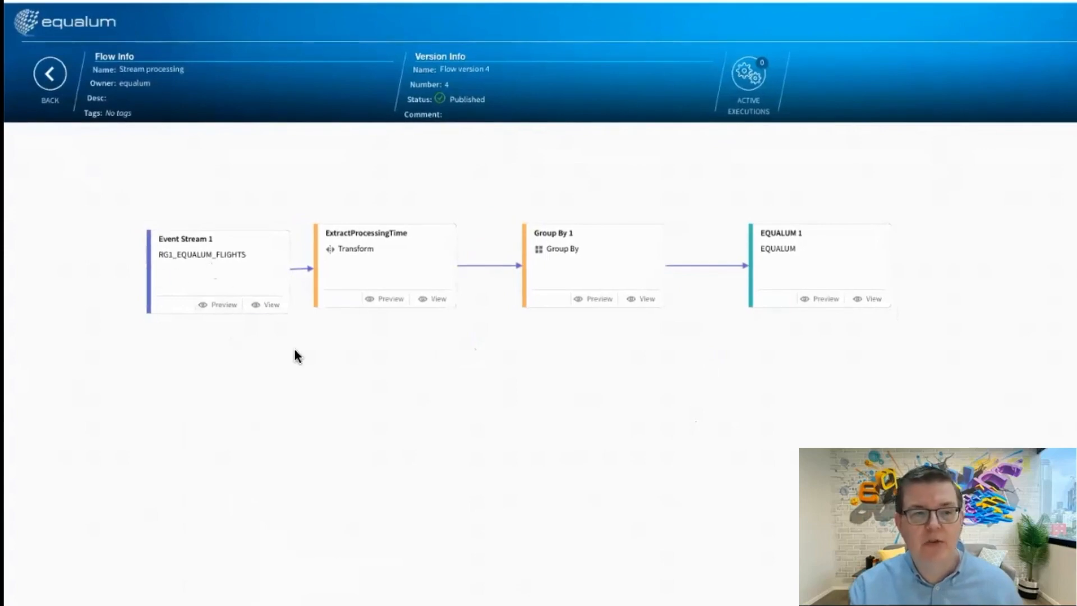
- Preview the flight records coming out of Event Stream 1 and check the STOPS column
click(223, 305)
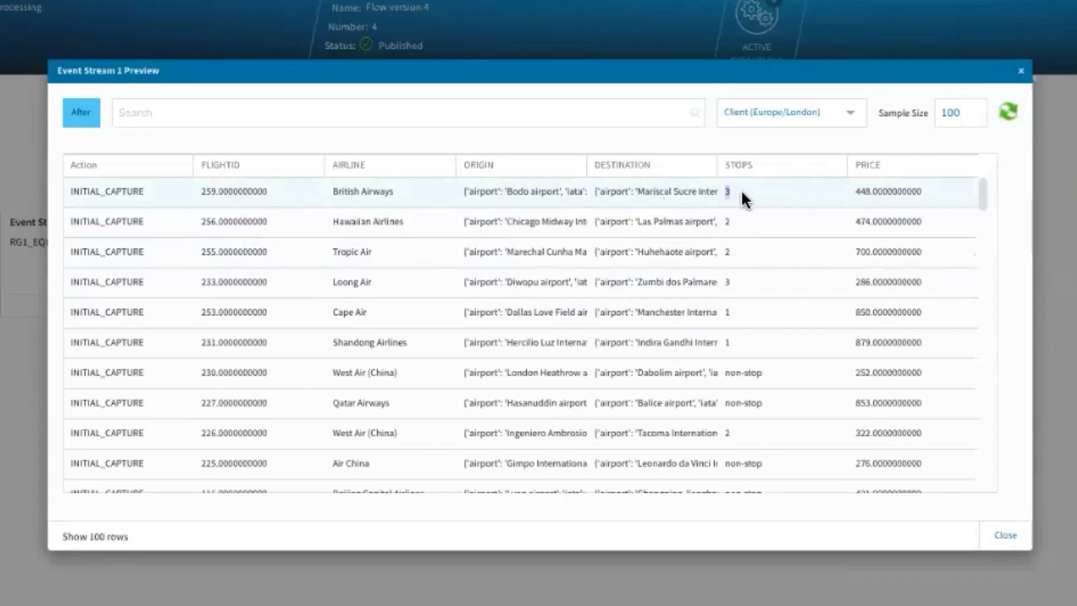
click(886, 195)
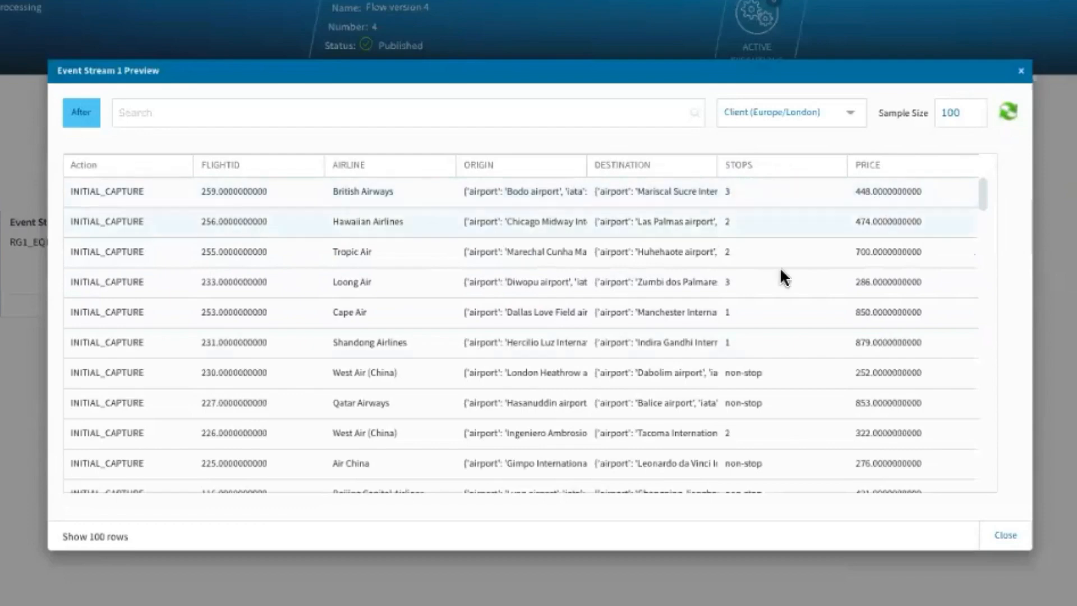
click(1004, 536)
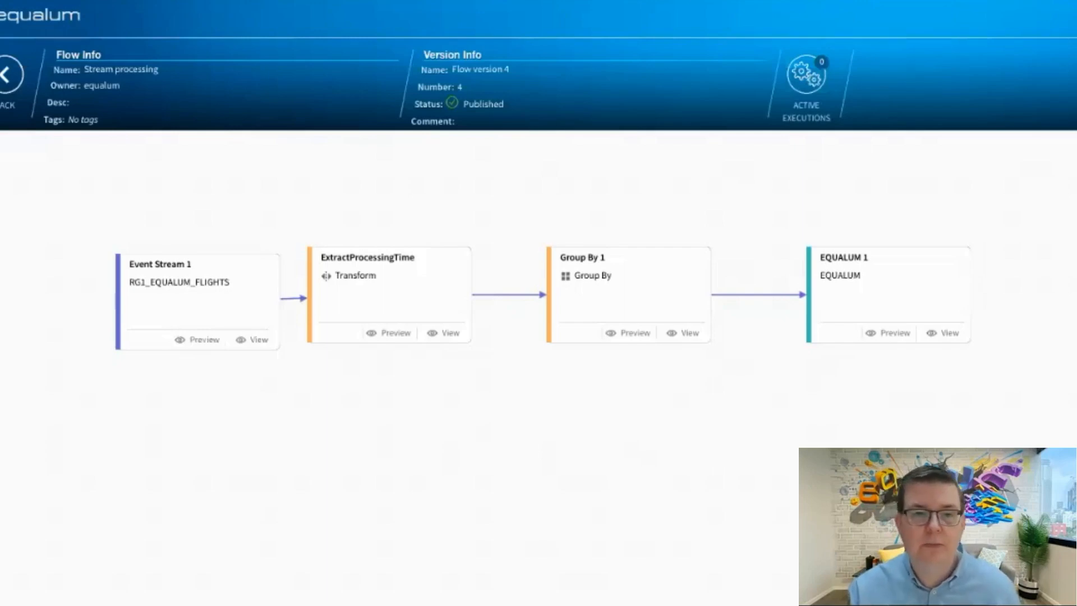
- Examine the STOPS grouping and count aggregation in Group By 1, and preview the aggregated records arriving at EQUALUM 1
click(689, 334)
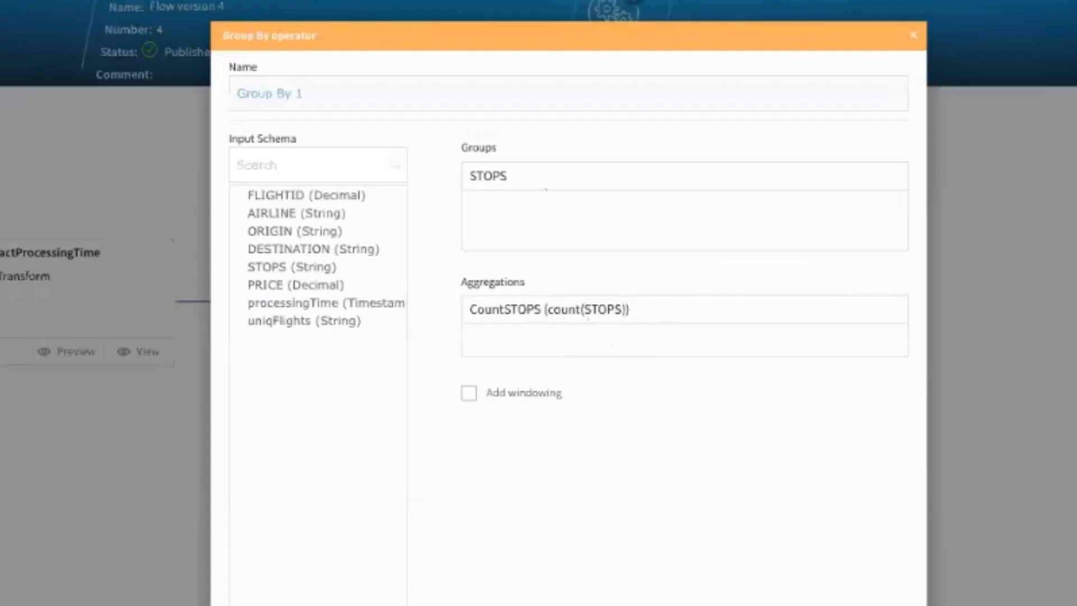
click(746, 605)
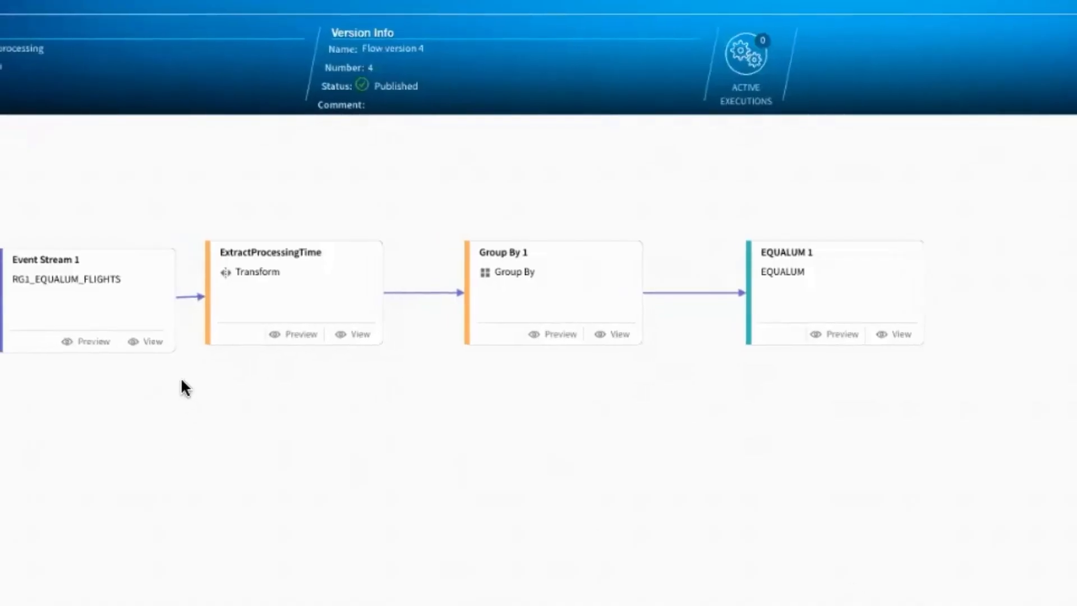
click(836, 335)
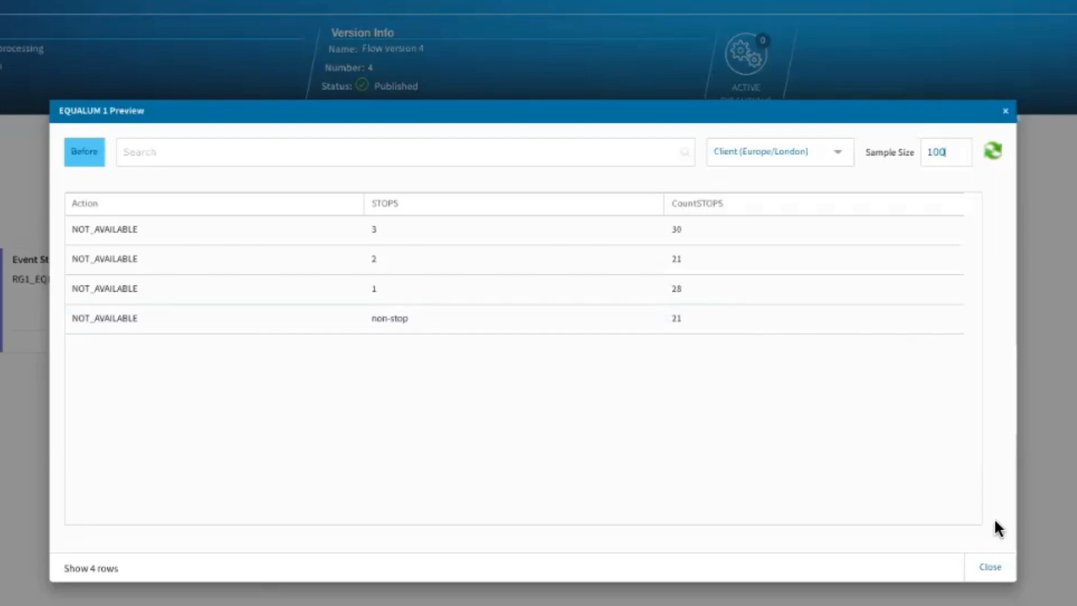
click(994, 568)
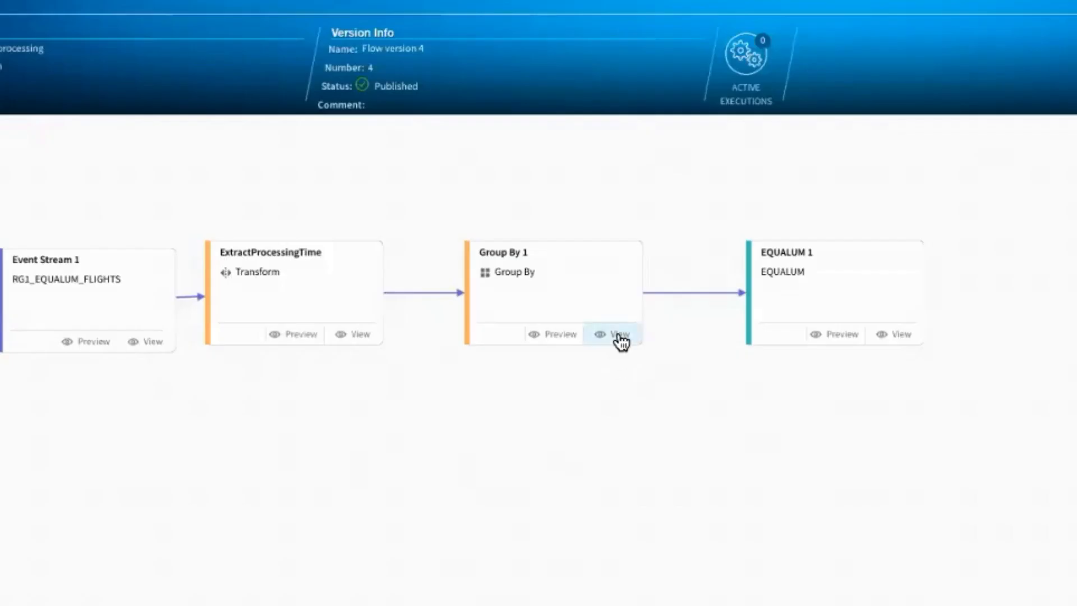
- Review the Group By 1 operator's aggregation and windowing options without changing them, and return to the dashboard
click(617, 336)
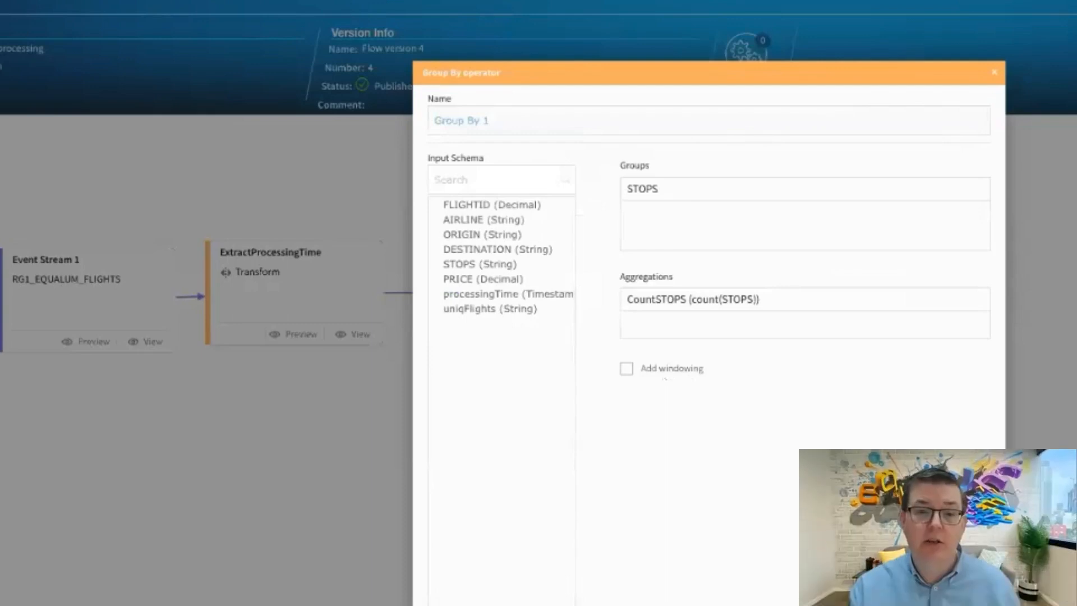
key(Escape)
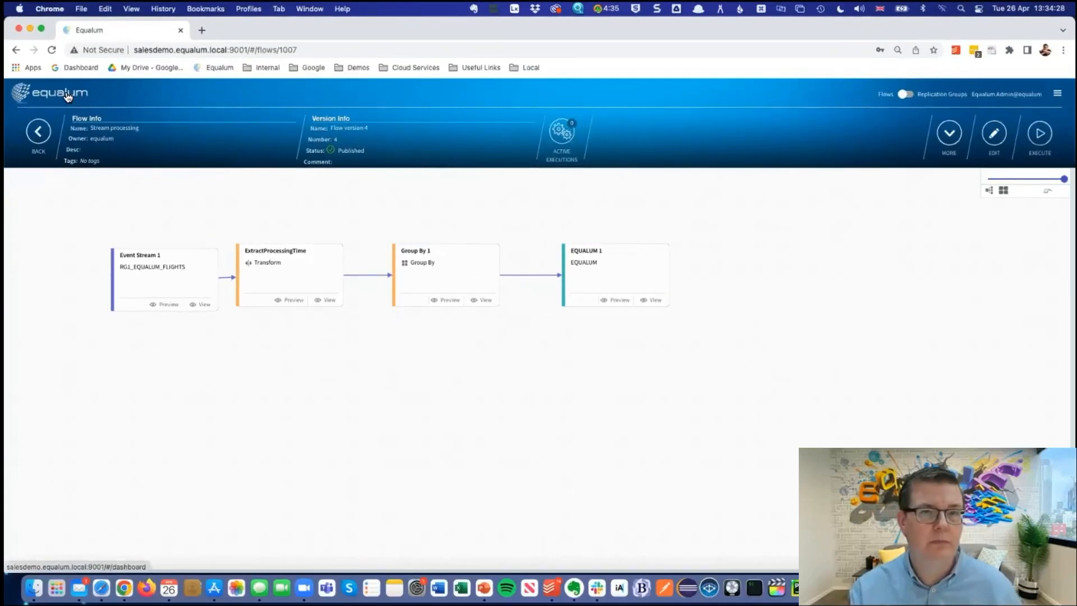
click(48, 89)
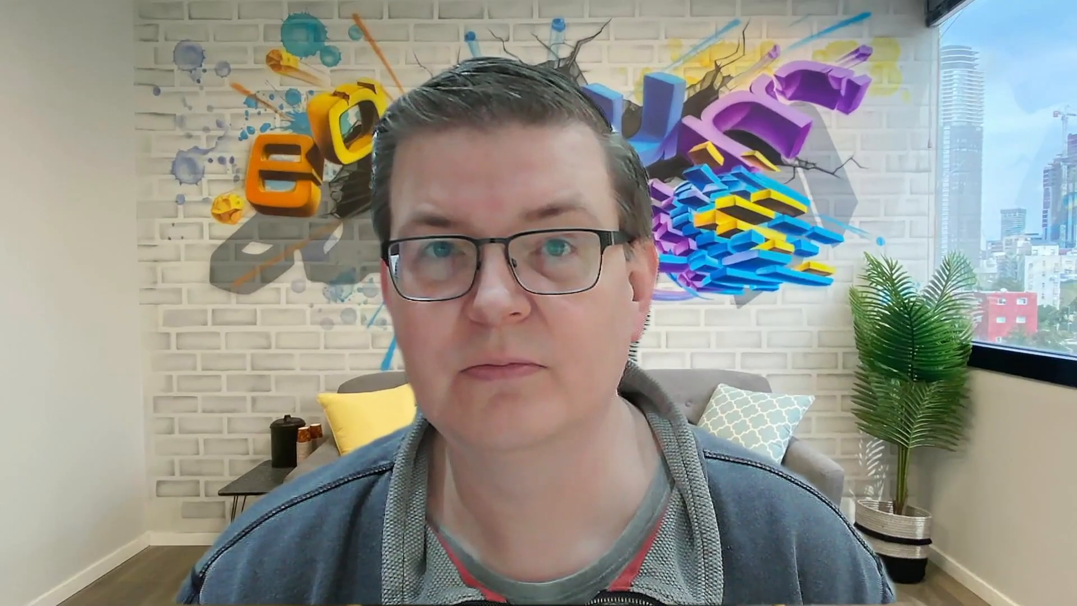